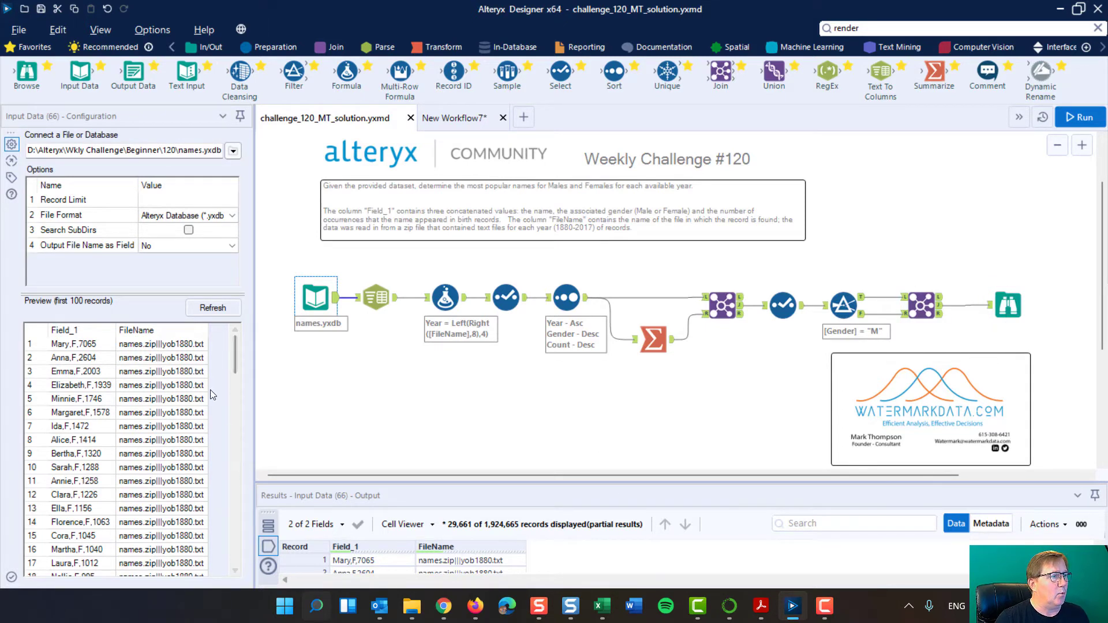
Review the names input preview and the Browse tool's full output of top male and female names by year.
mouse_move(235, 352)
left_mouse_down()
mouse_move(227, 563)
mouse_move(231, 331)
left_mouse_up()
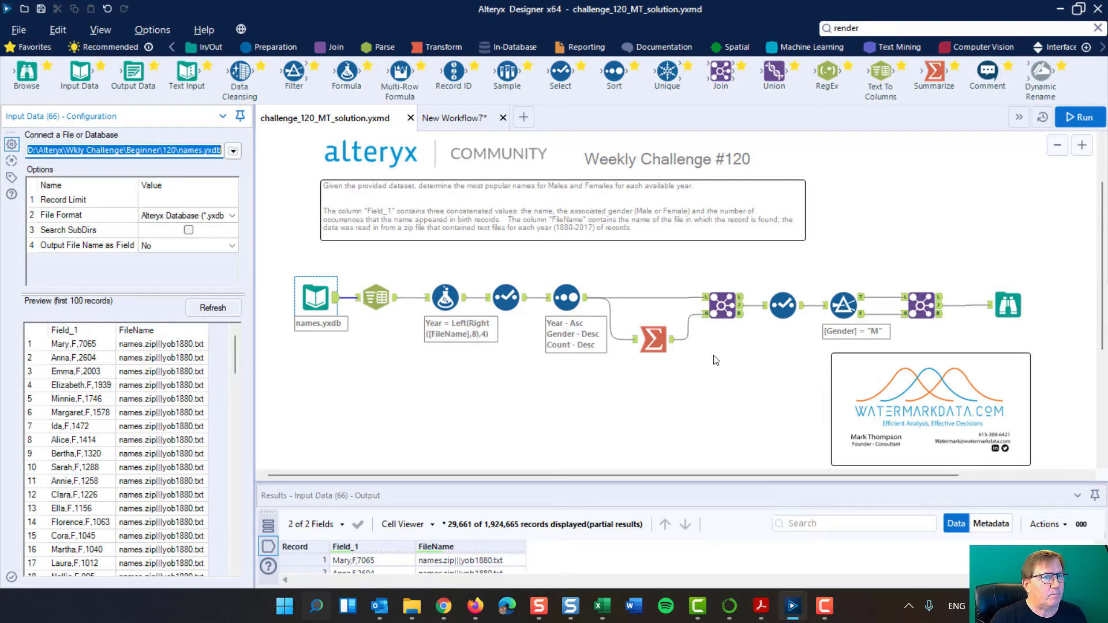
left_click(1007, 304)
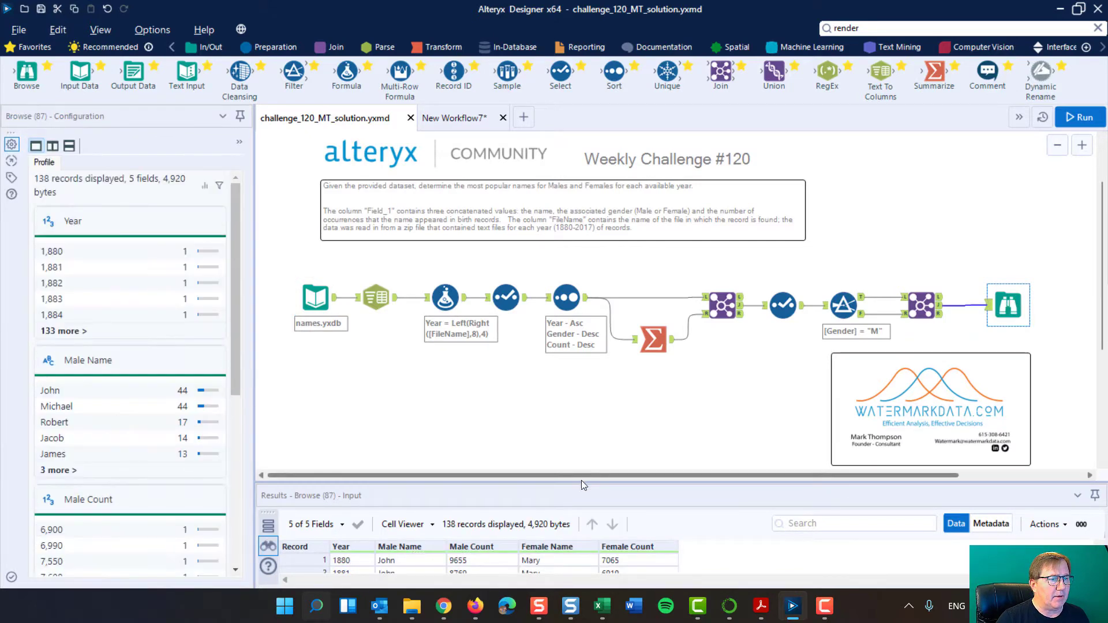
left_click_drag(581, 480, 582, 228)
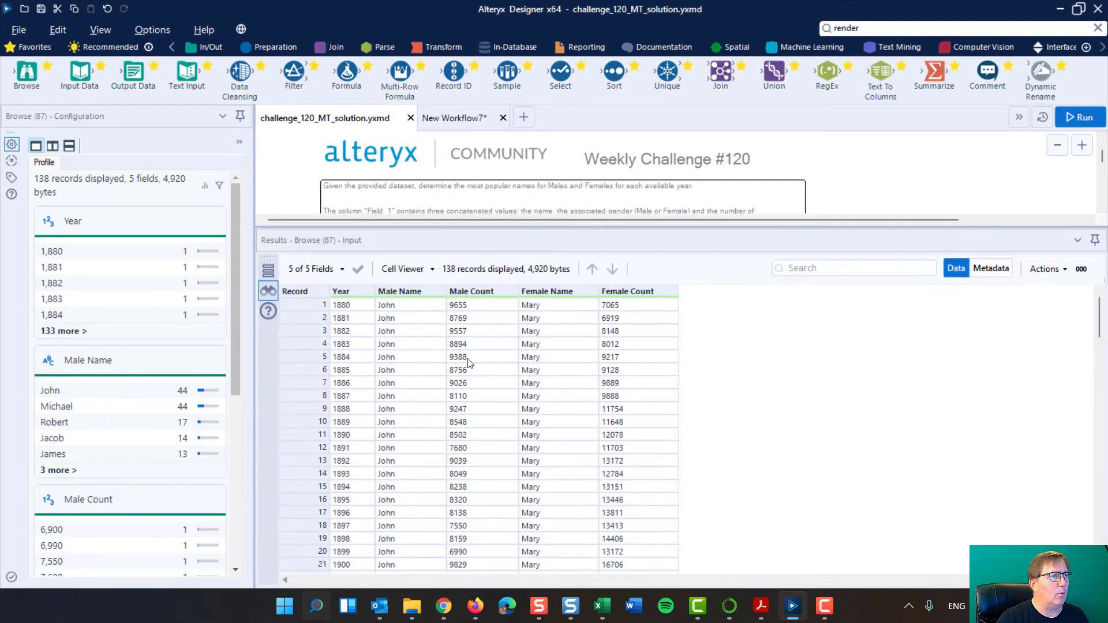
scroll(370, 492, "down", 20)
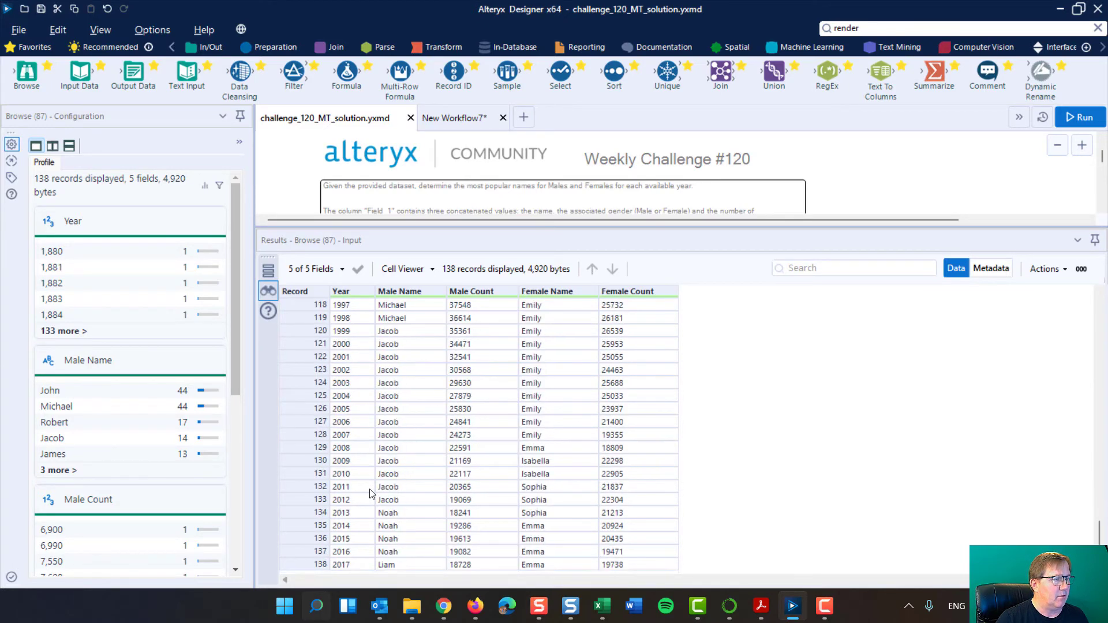
scroll(370, 497, "up", 20)
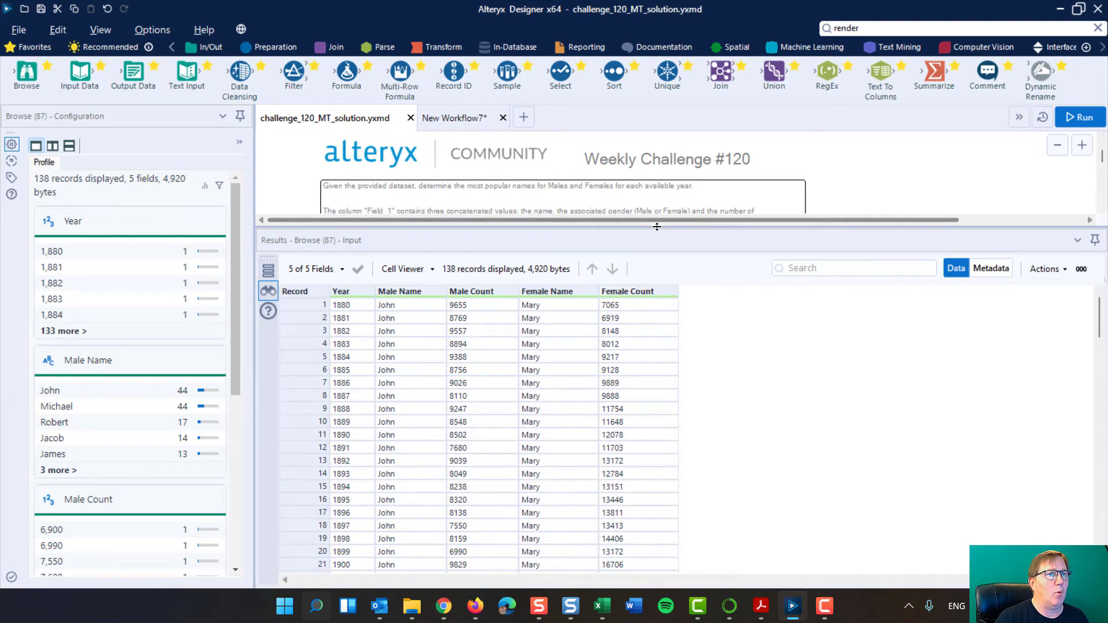
left_click_drag(658, 223, 655, 506)
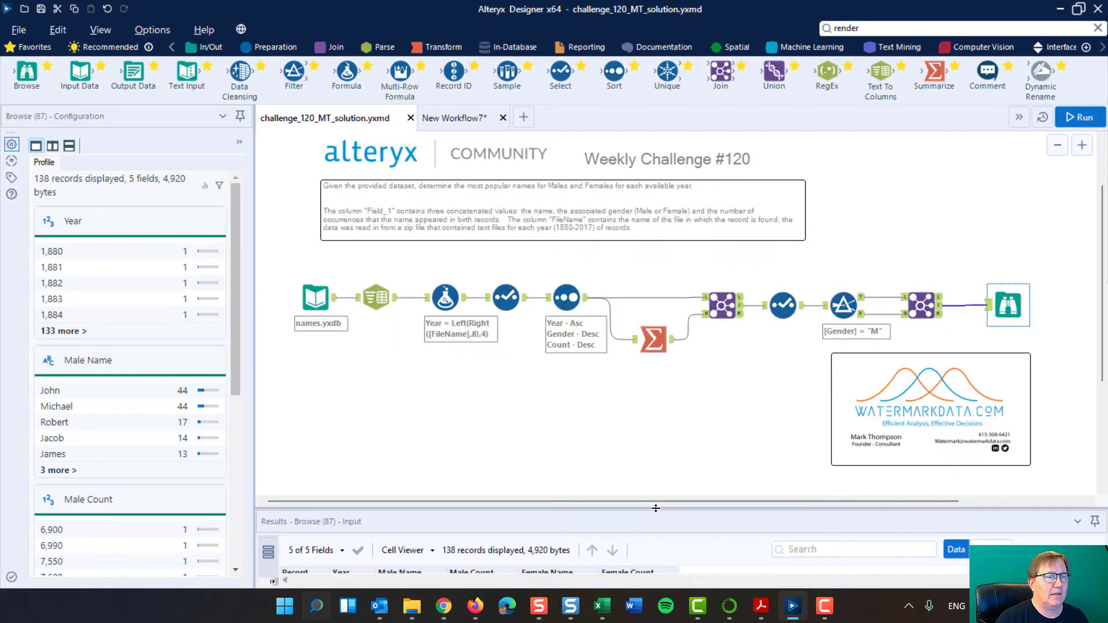
Enlarge the results area and inspect the names.yxdb records and the Text To Columns settings that split Field_1.
scroll(624, 428, "down", 4)
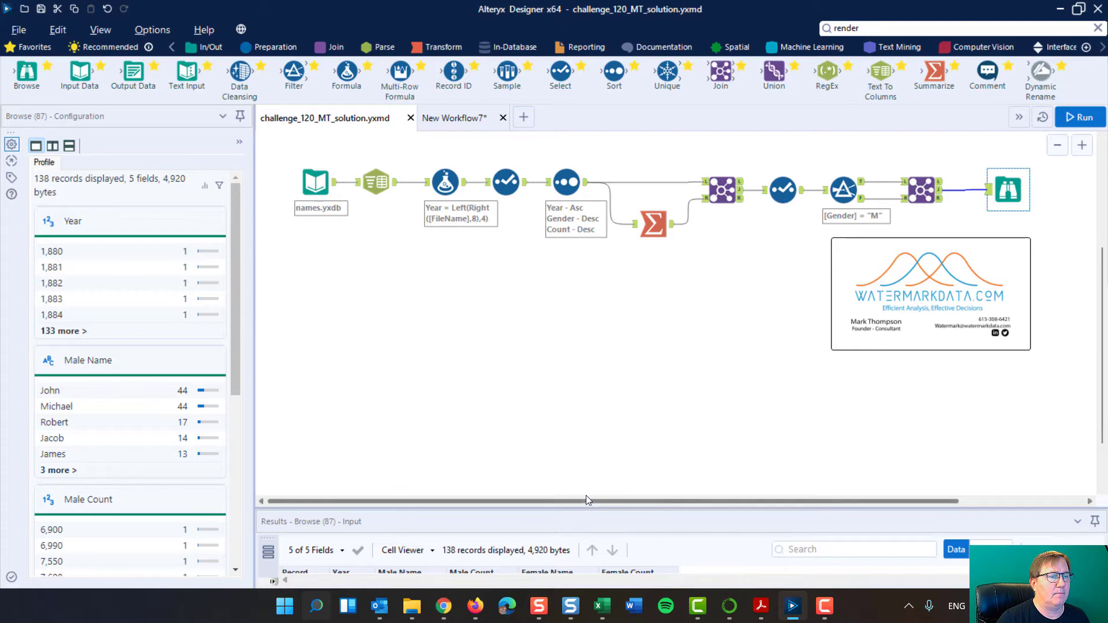
left_click_drag(587, 506, 593, 375)
left_click(315, 183)
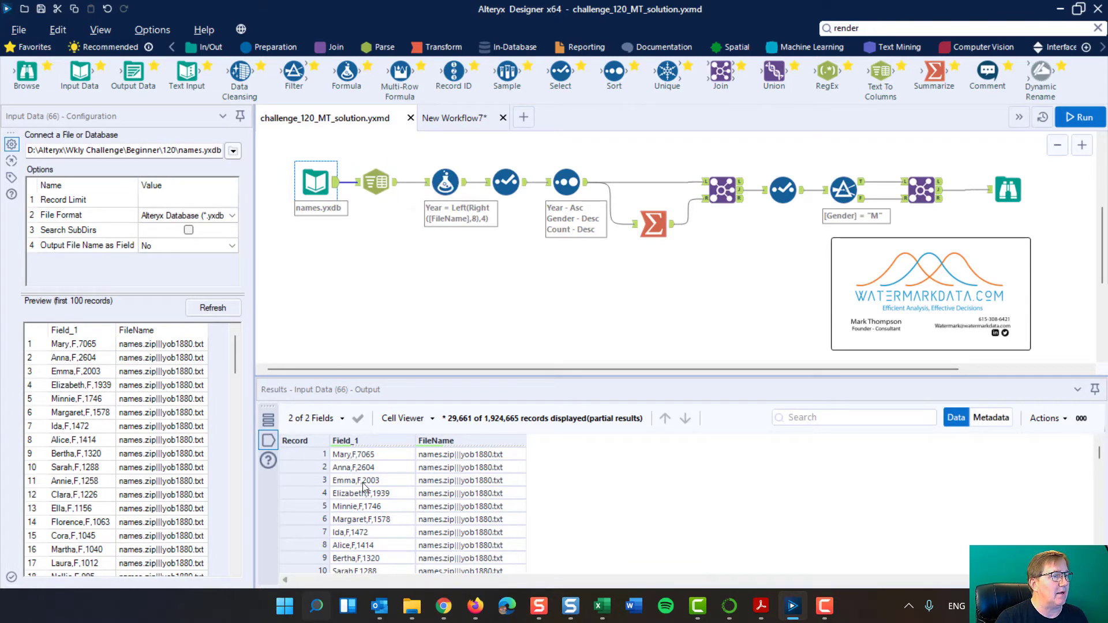
left_click(378, 179)
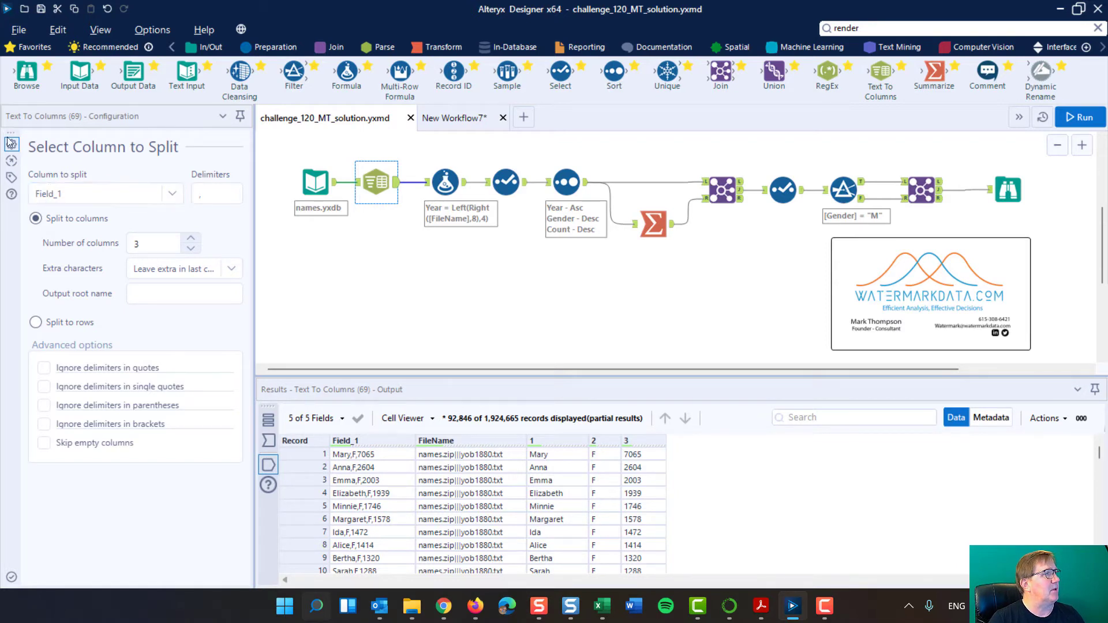
left_click(195, 196)
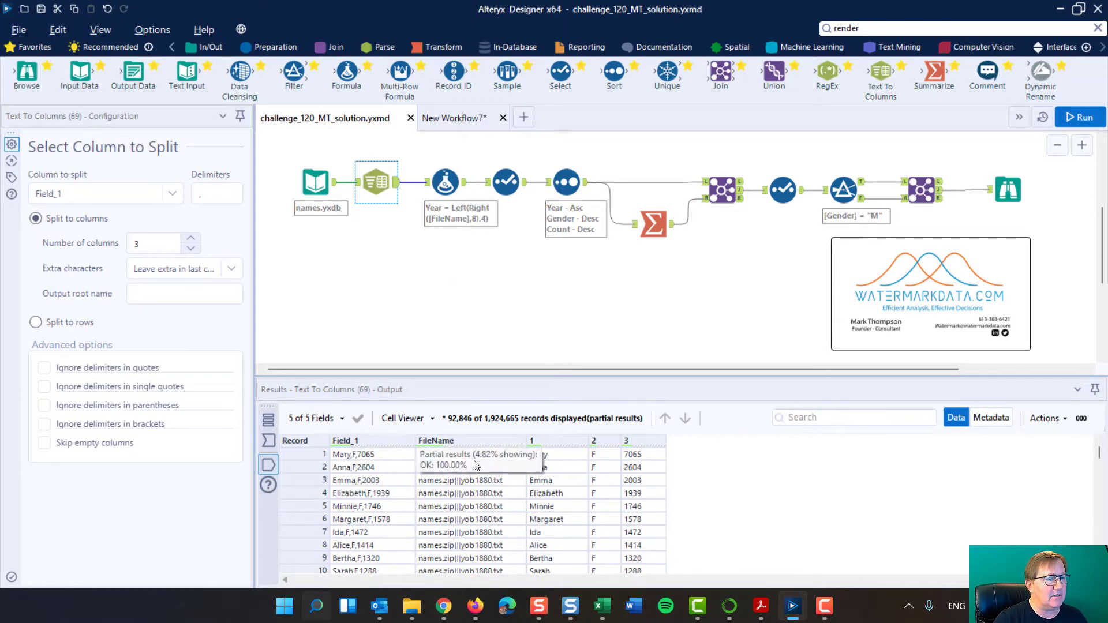
Examine the Formula tool's Year expression, Left(Right([FileName],8),4), against the FileName values in its output.
left_click(444, 184)
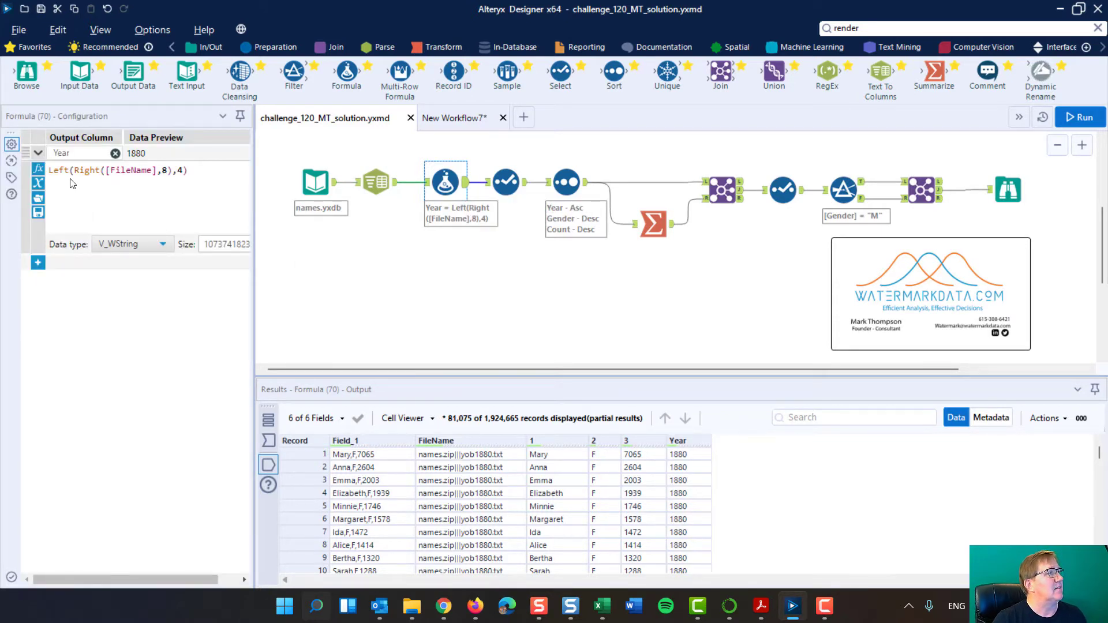
left_click(177, 167)
left_click(170, 169)
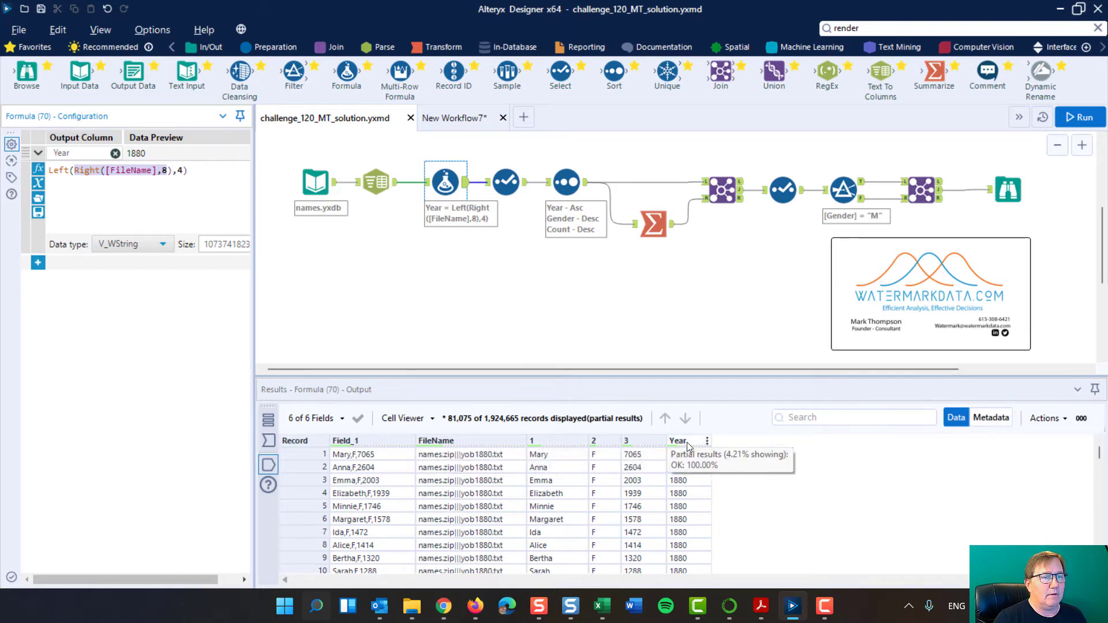
left_click(83, 155)
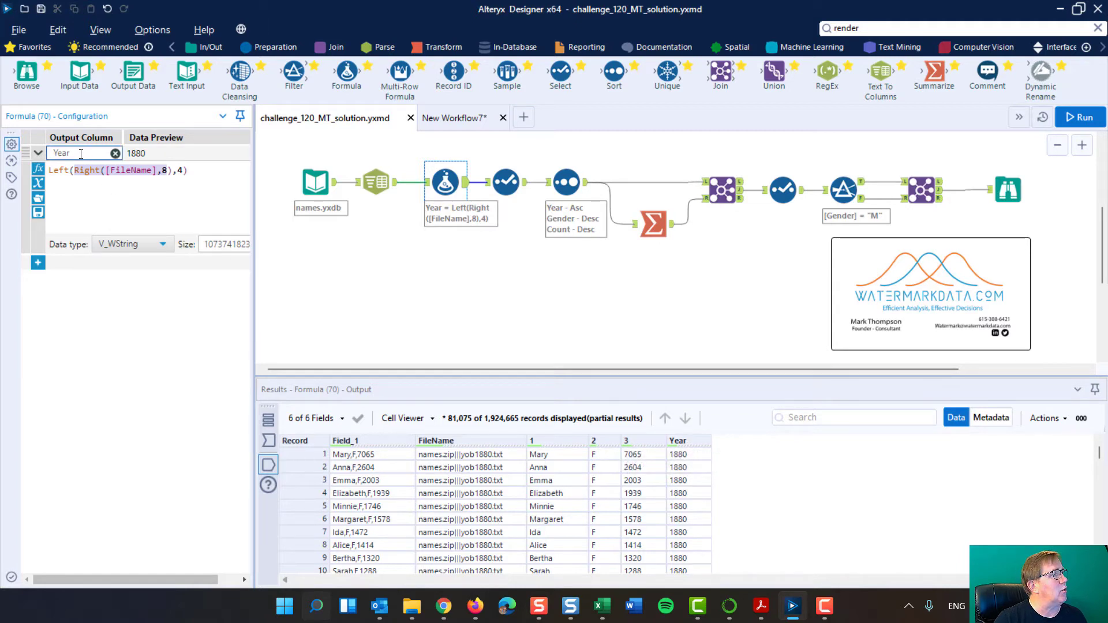
double_click(81, 154)
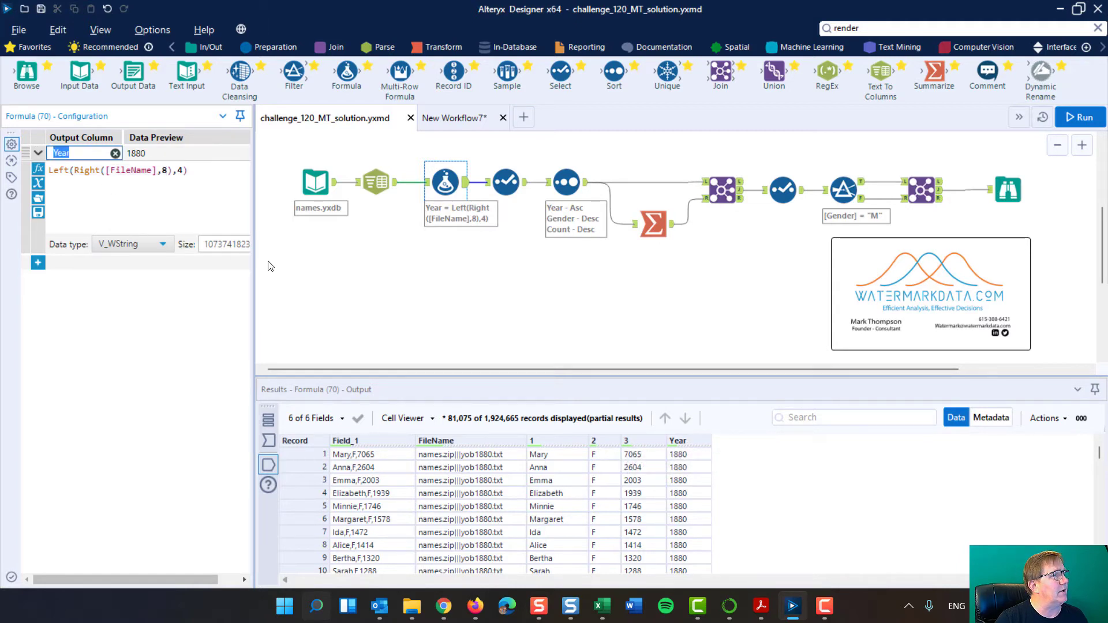
left_click(489, 456)
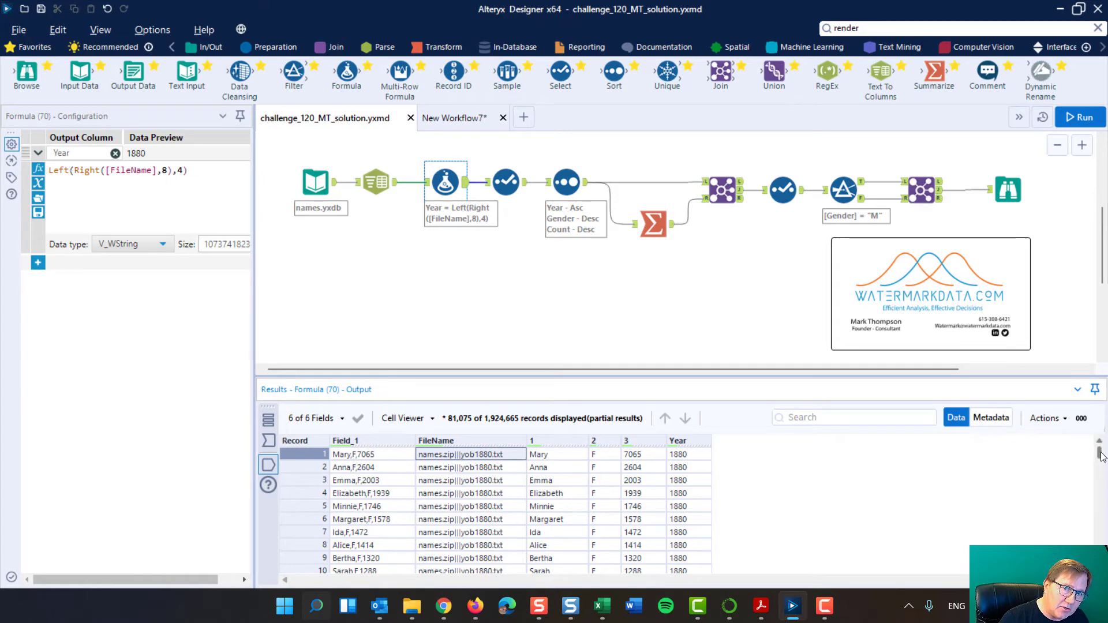
left_click_drag(1101, 456, 1081, 416)
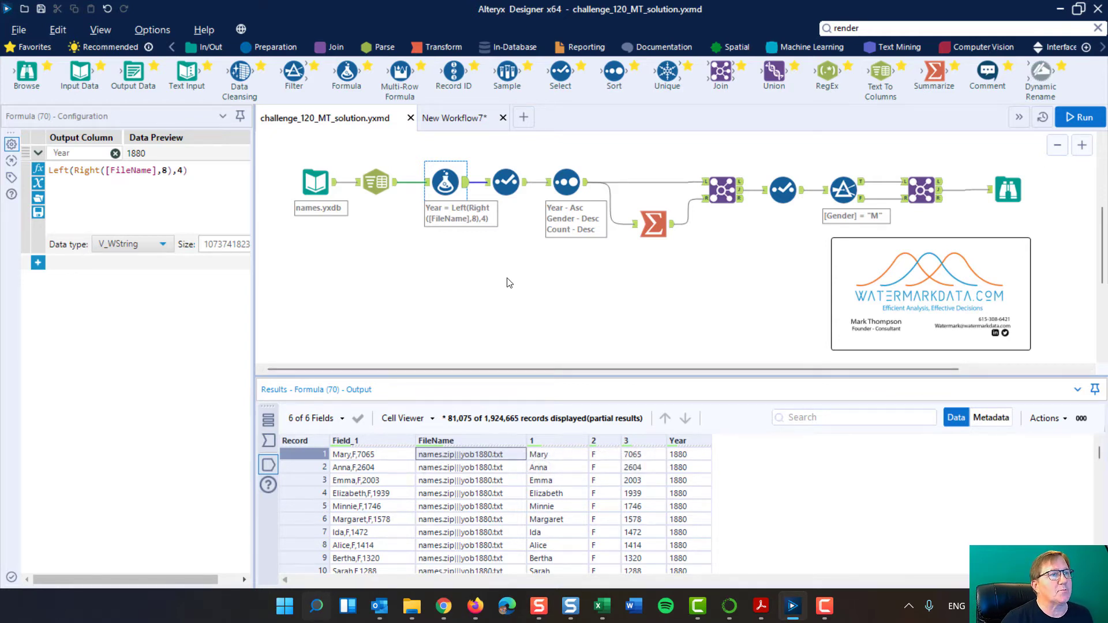
Compare the Formula output with the first Select tool's kept fields, data types and renamed columns.
left_click(507, 179)
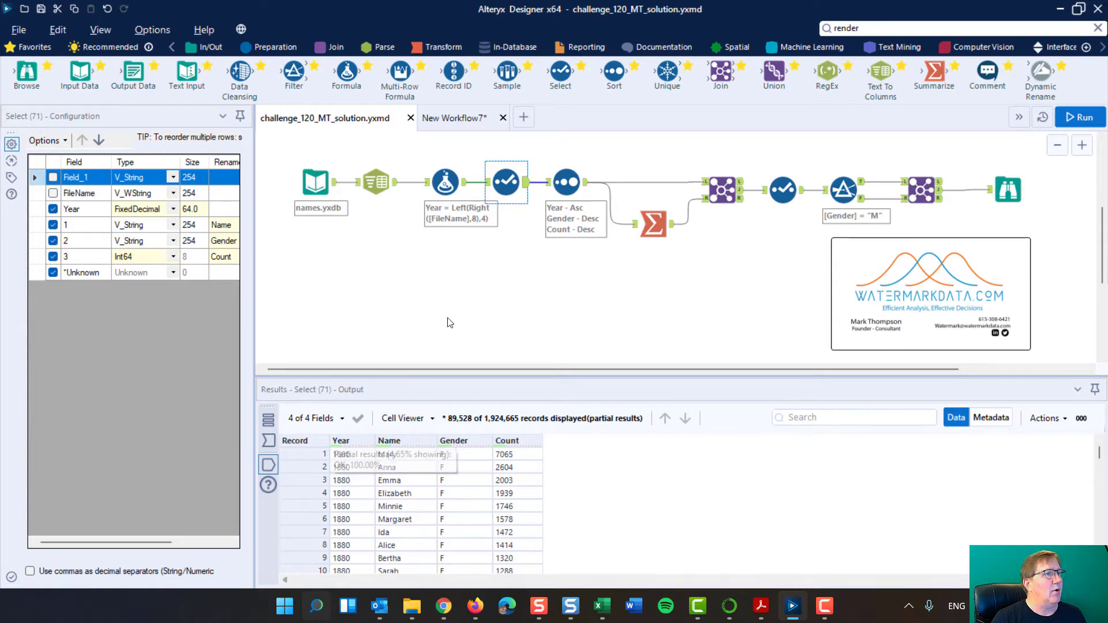
left_click(445, 181)
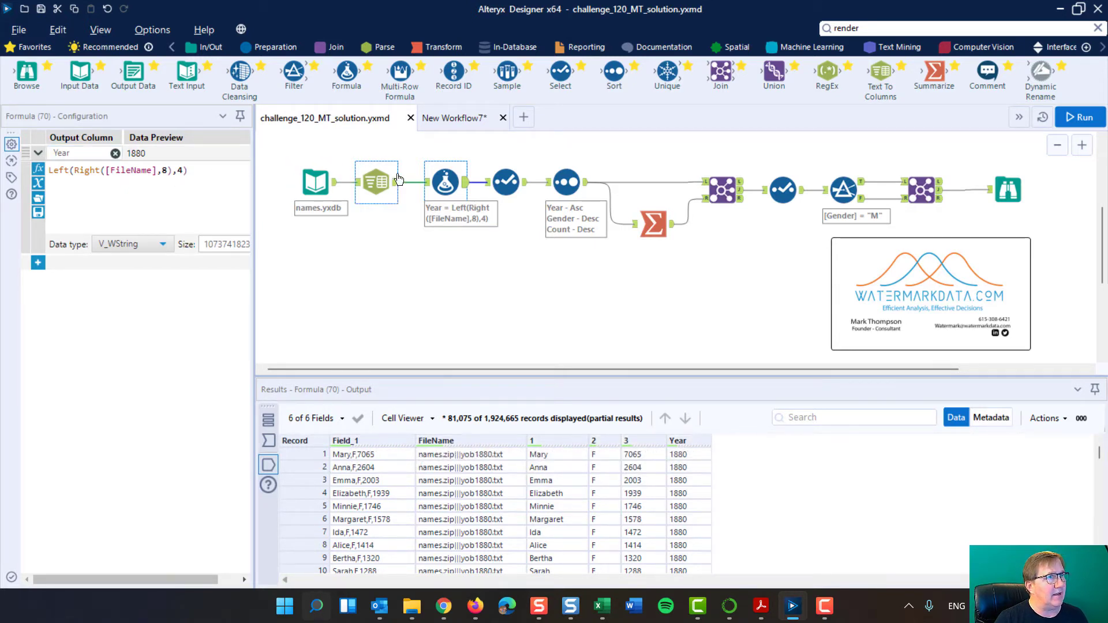
left_click(500, 178)
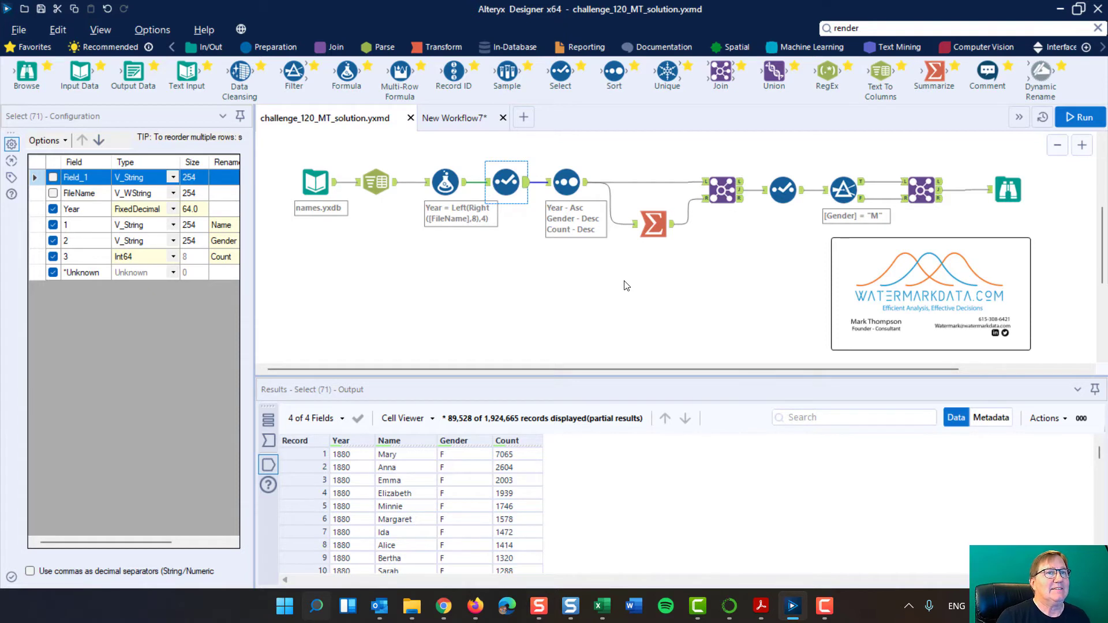
Examine the Summarize tool's grouping by Year and Gender with maximum Count, and the Sort tool's field order.
left_click(655, 219)
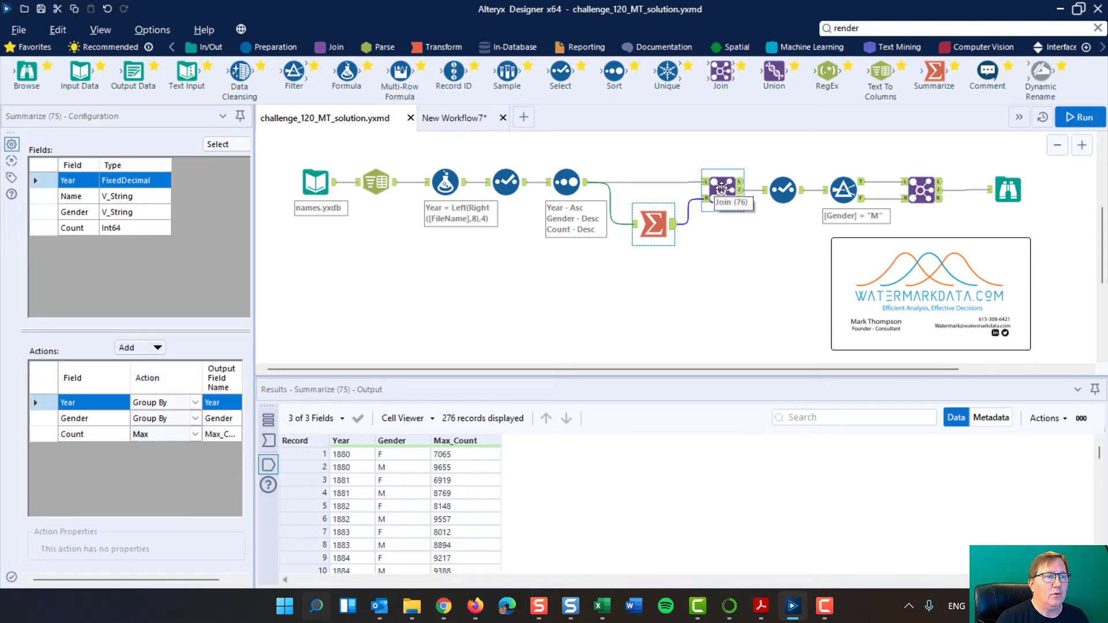
left_click(559, 178)
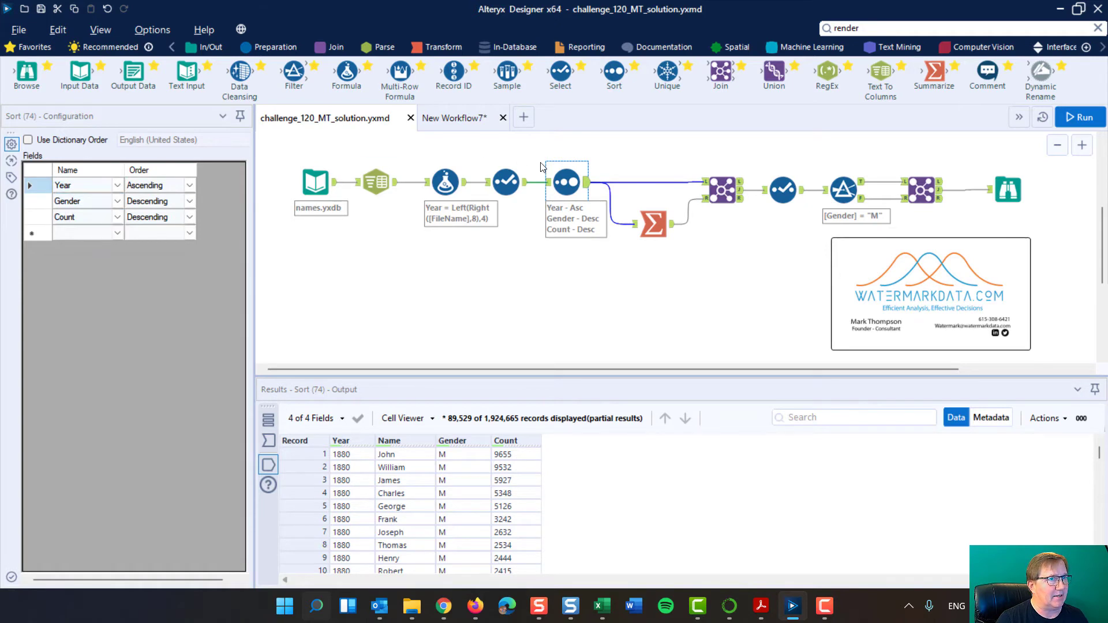
left_click(654, 227)
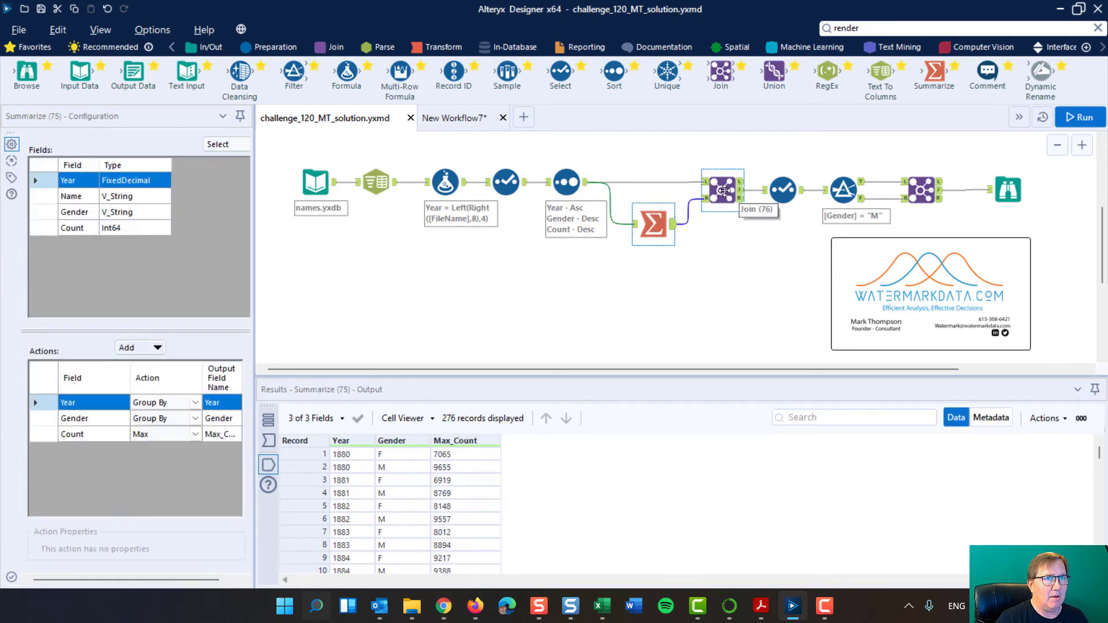
Compare the first Join tool's matching fields Year, Gender and Count with the Summarize tool's output.
left_click(723, 190)
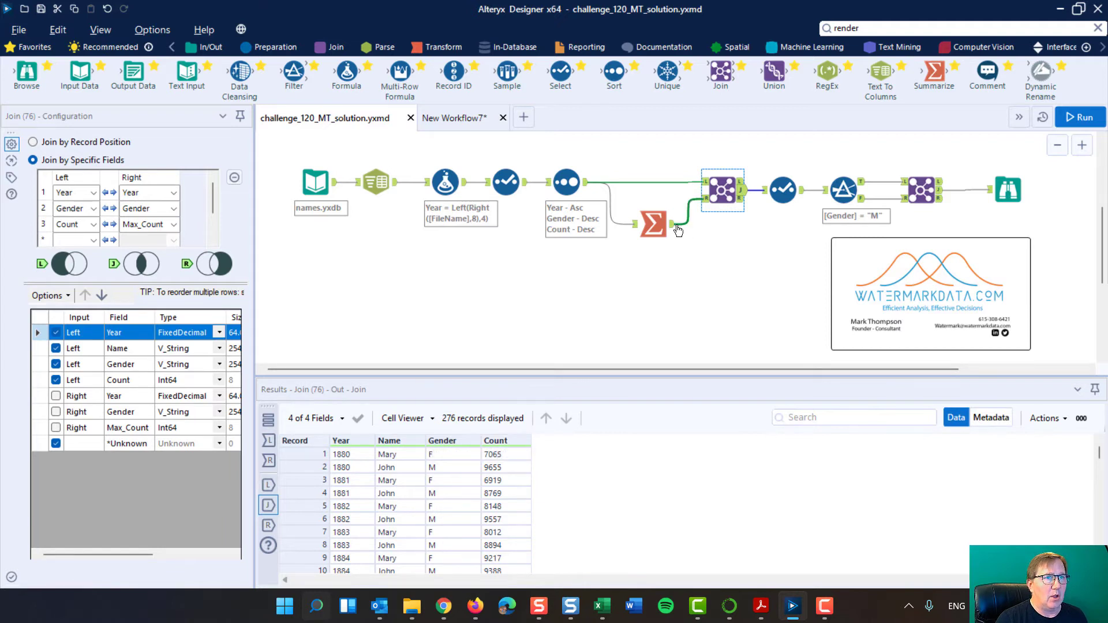
left_click(649, 224)
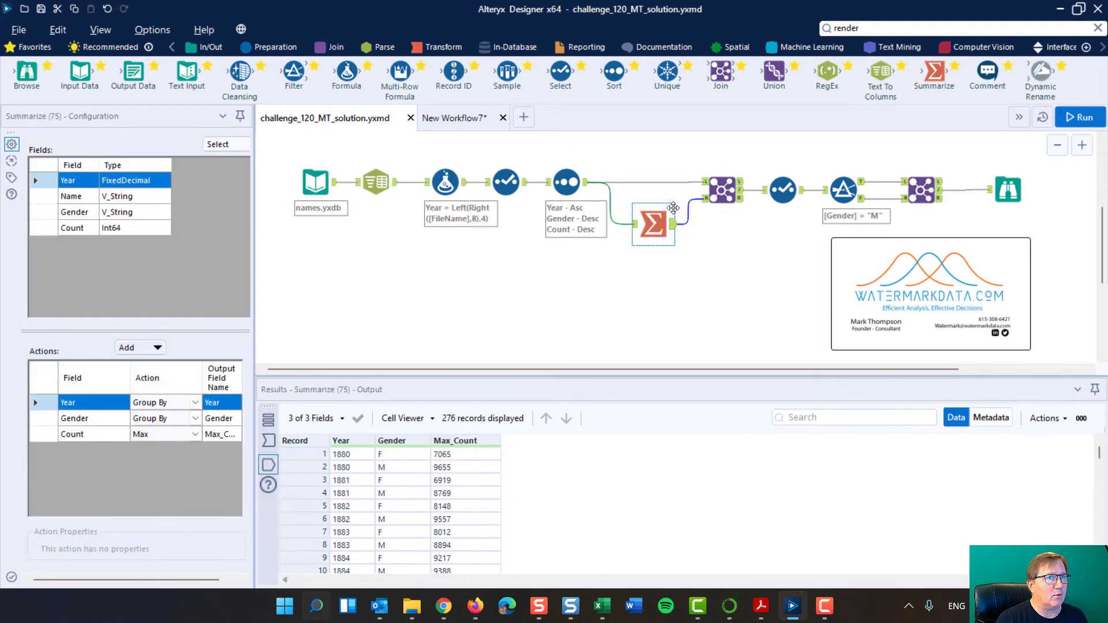
left_click(721, 190)
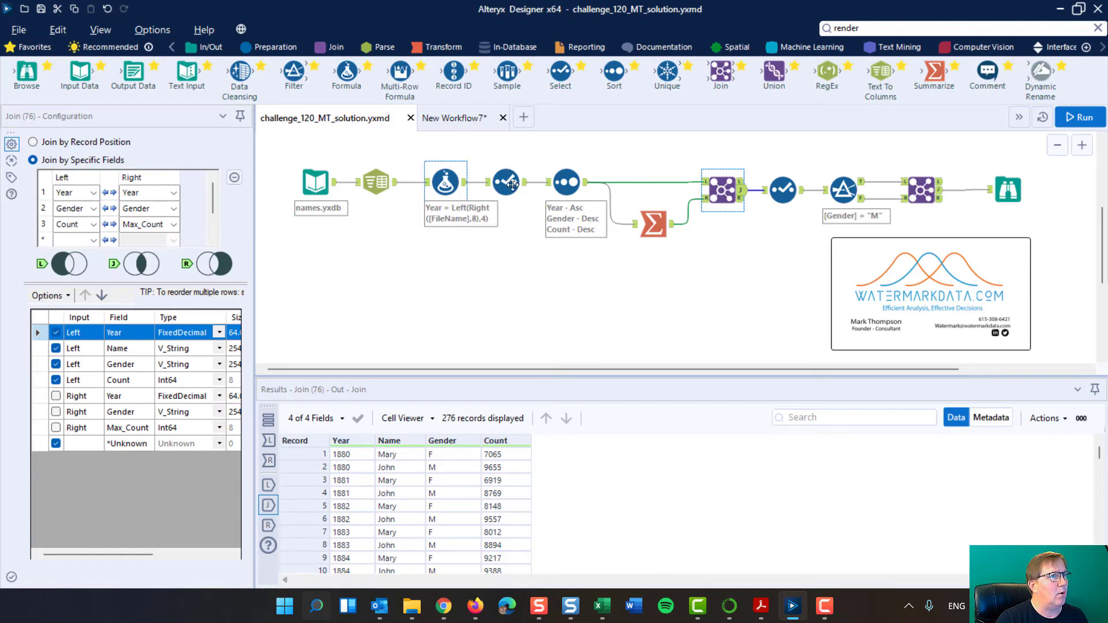
left_click(659, 217)
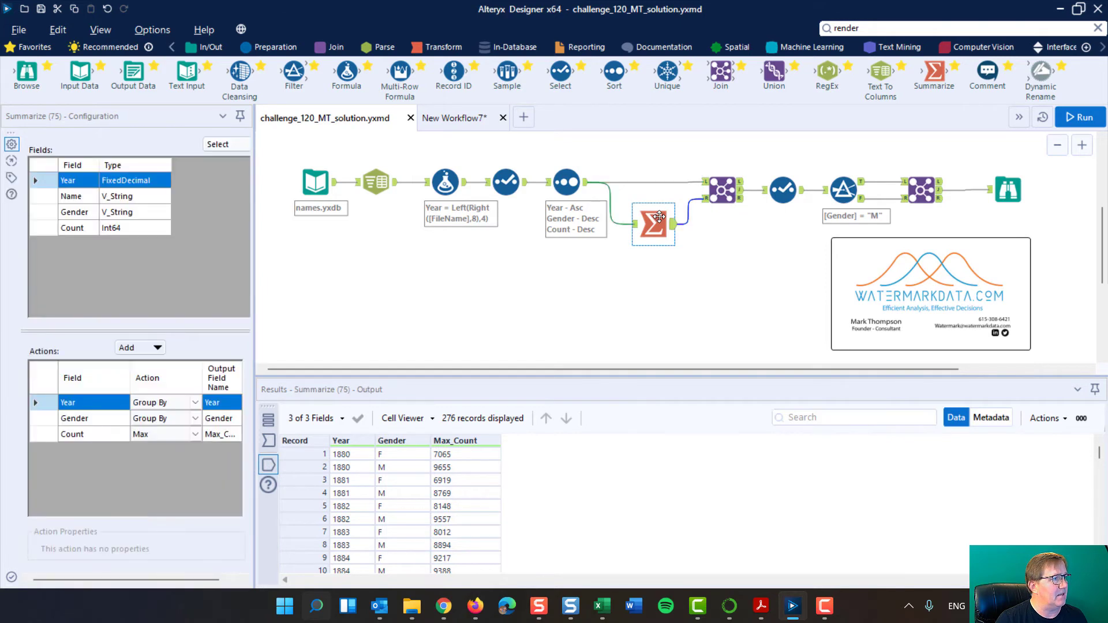
left_click(721, 191)
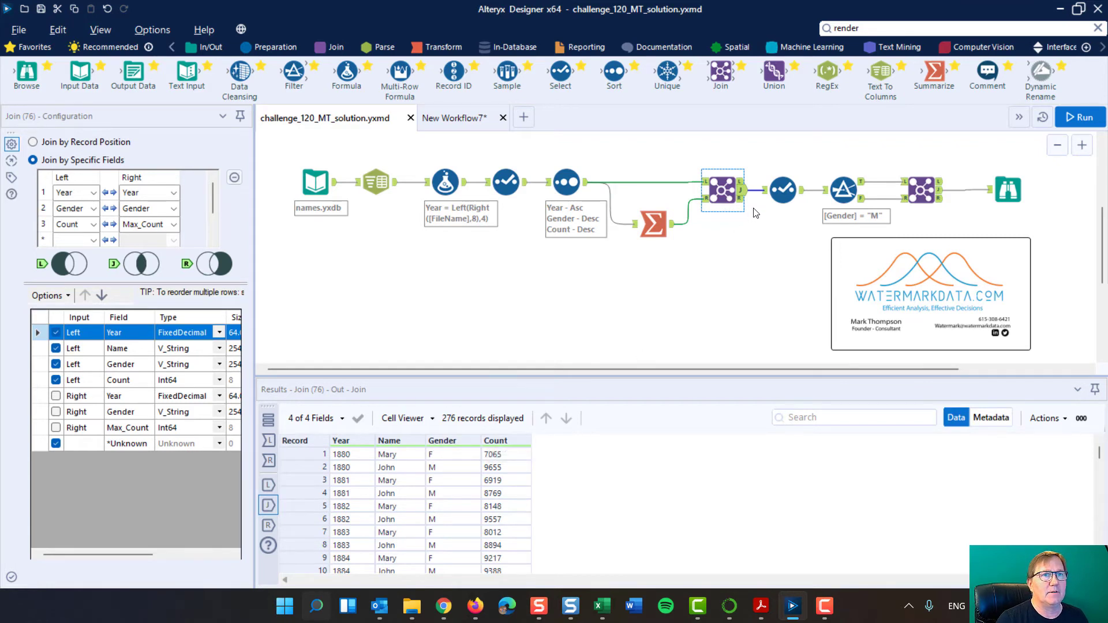
Cache and run the workflow at the Select tool that follows the first Join.
left_click(786, 193)
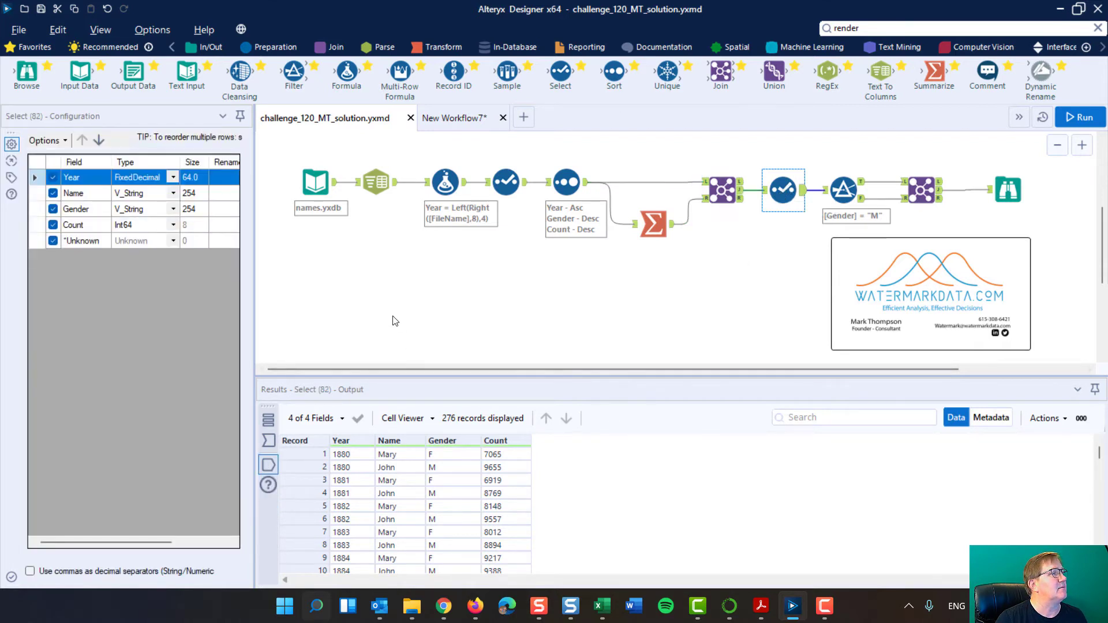
right_click(780, 190)
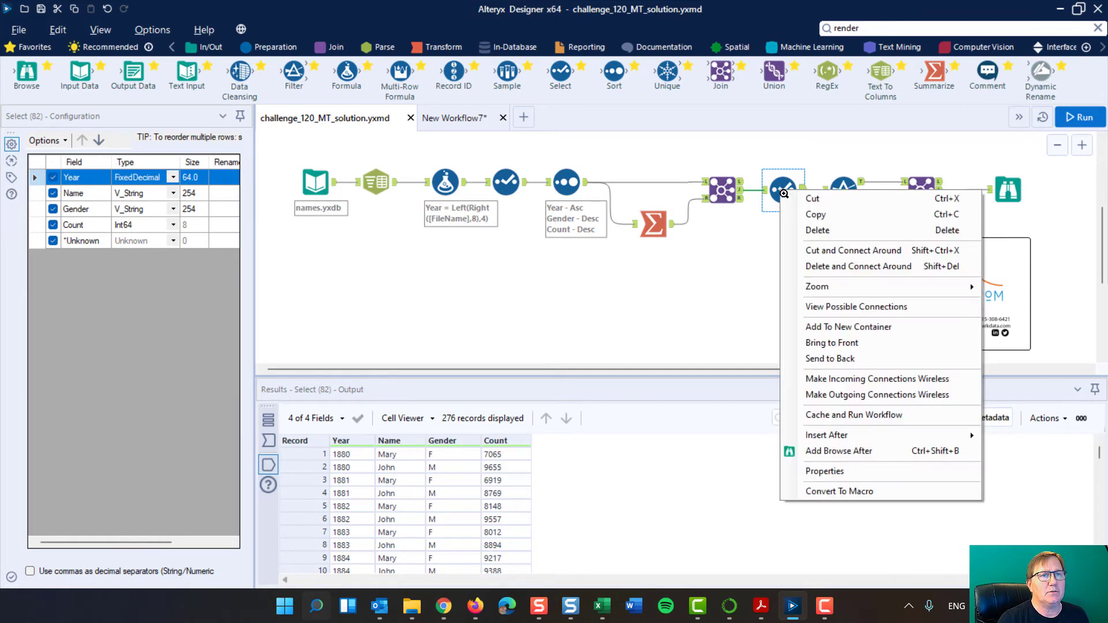
left_click(811, 415)
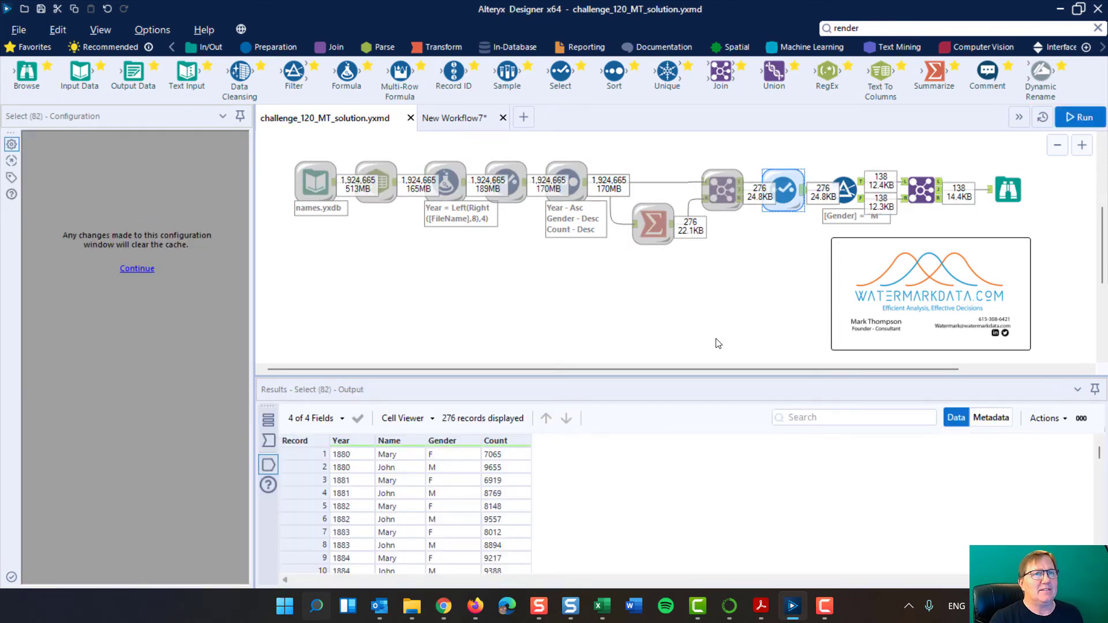
Check the cached Select tool and the run messages, and rerun the workflow from the cache.
left_click(765, 280)
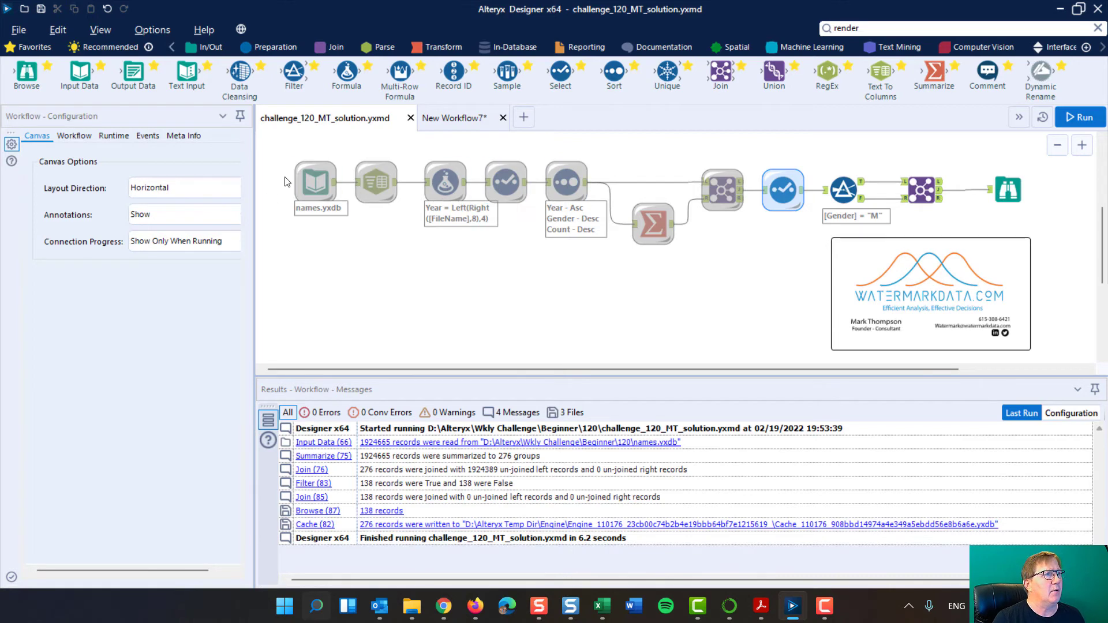
left_click(787, 190)
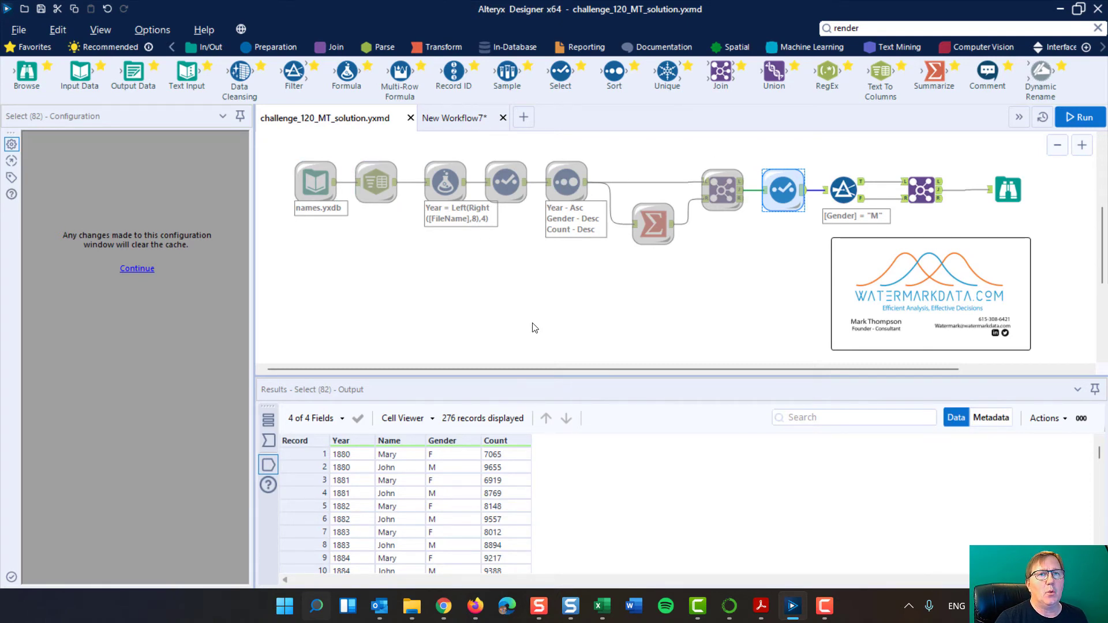
left_click(637, 316)
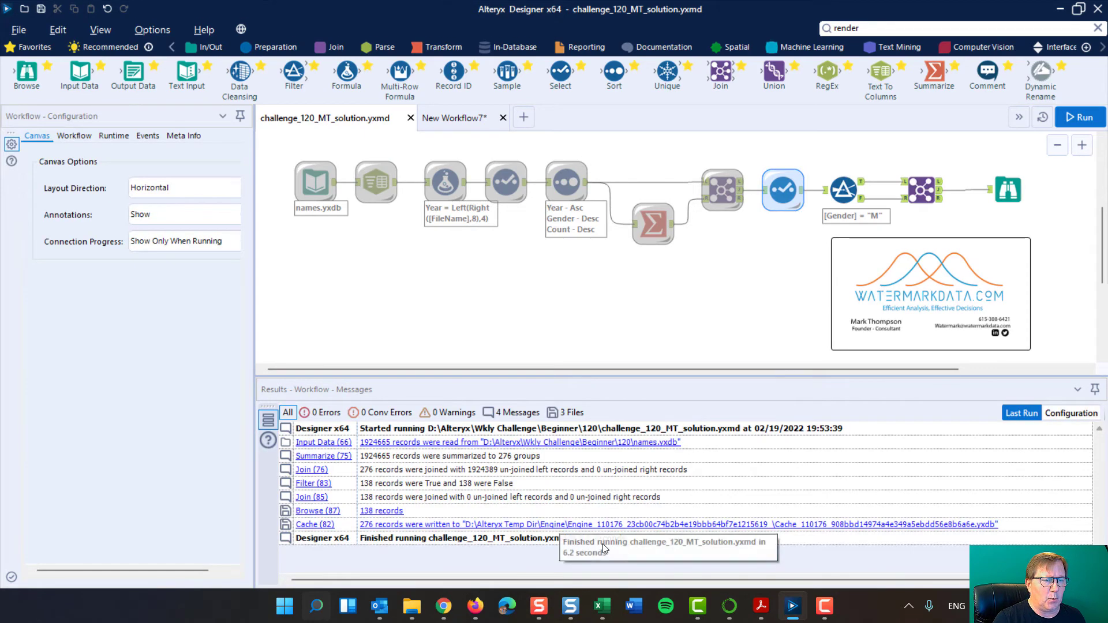
left_click(1083, 121)
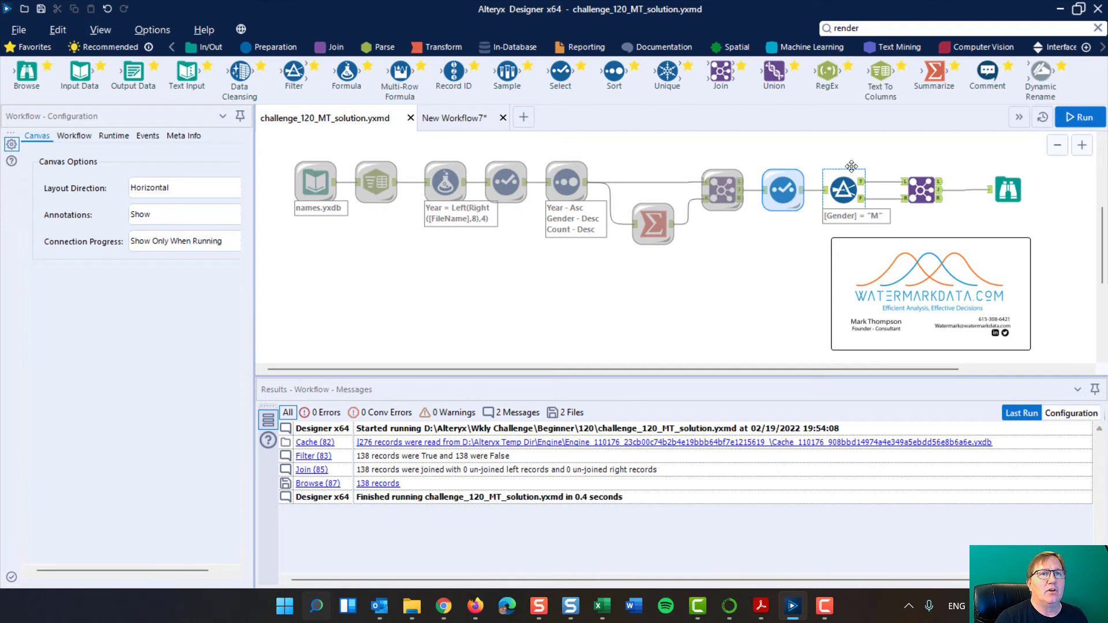
Highlight the Filter, second Join and Browse tools after the cached Select tool, and rerun the workflow from the cache.
left_click_drag(850, 149, 1045, 210)
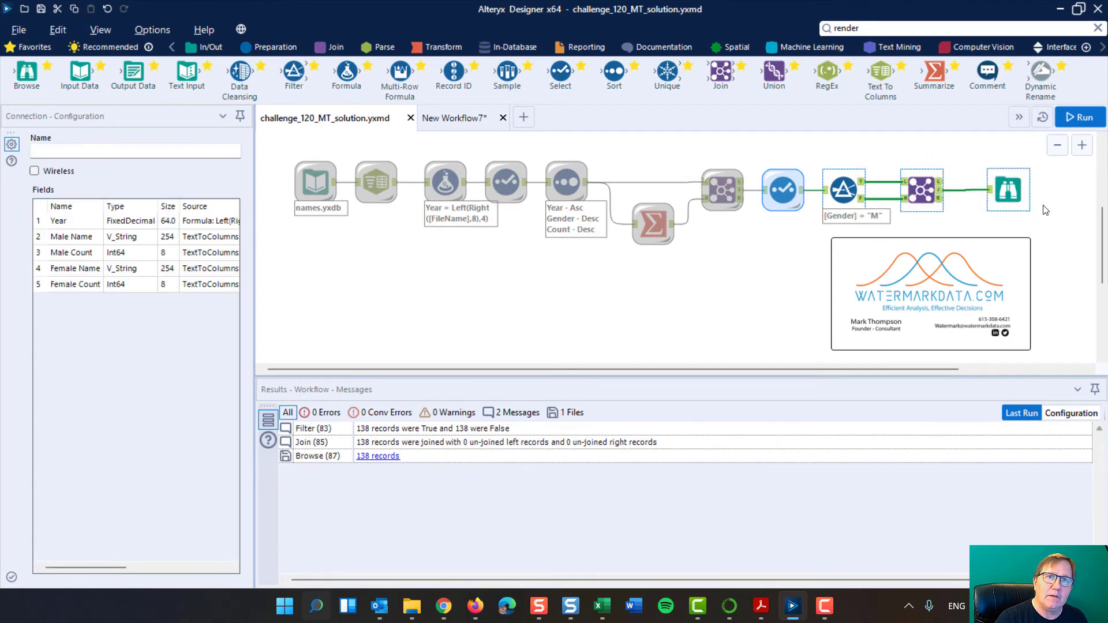
left_click(882, 154)
key("ctrl+r")
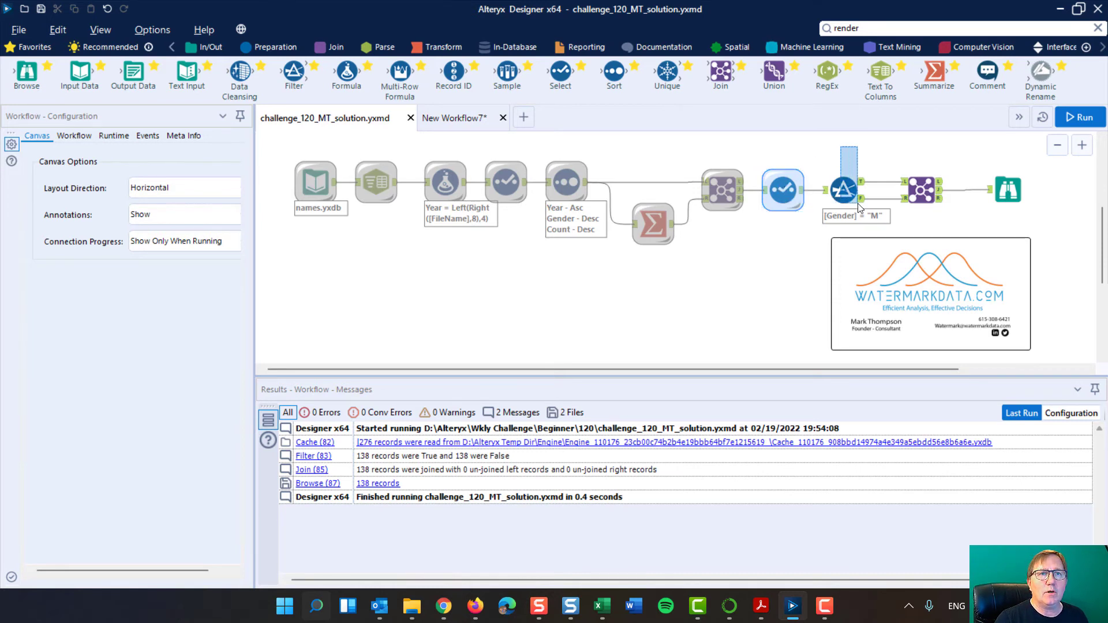
left_click_drag(859, 207, 1007, 219)
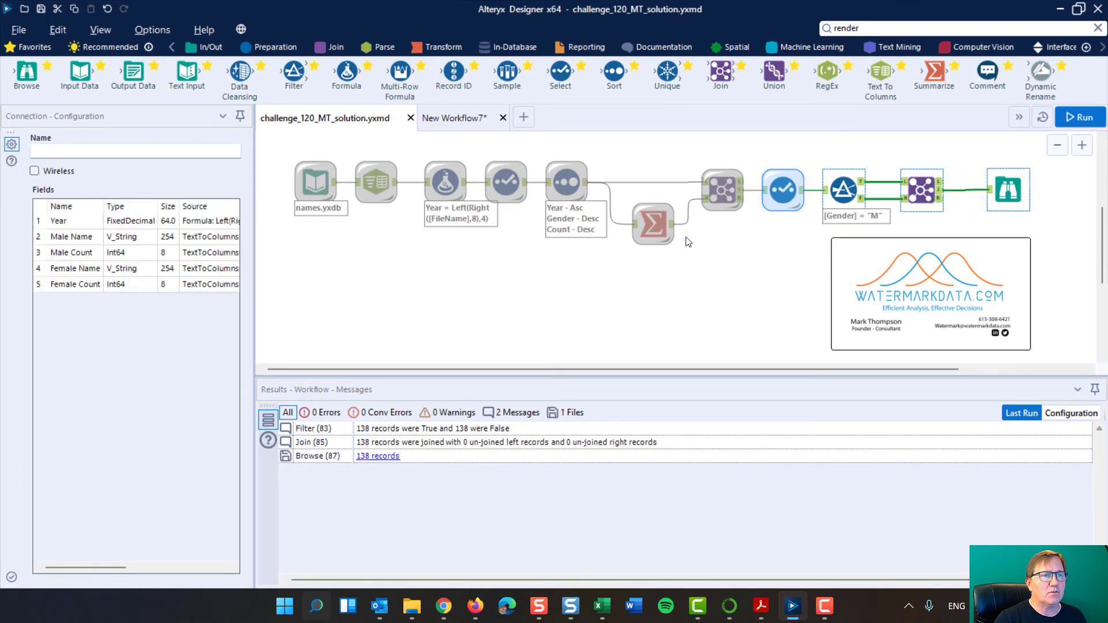
left_click(666, 285)
left_click(1077, 117)
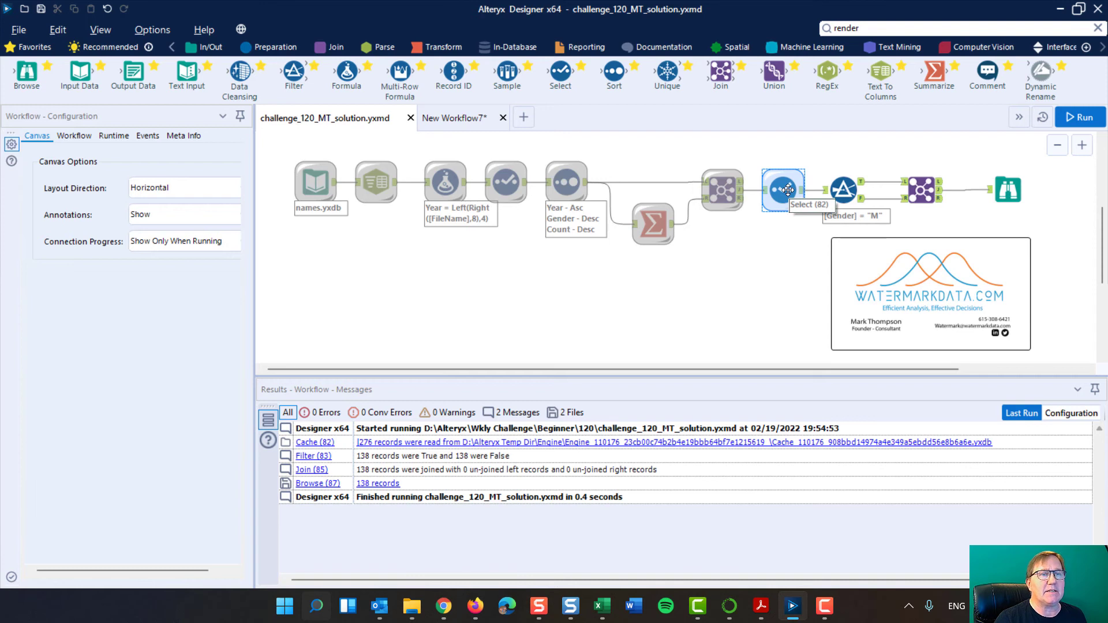
Examine the Filter tool's Gender Equals M condition and compare the records in its True and False outputs.
left_click(845, 189)
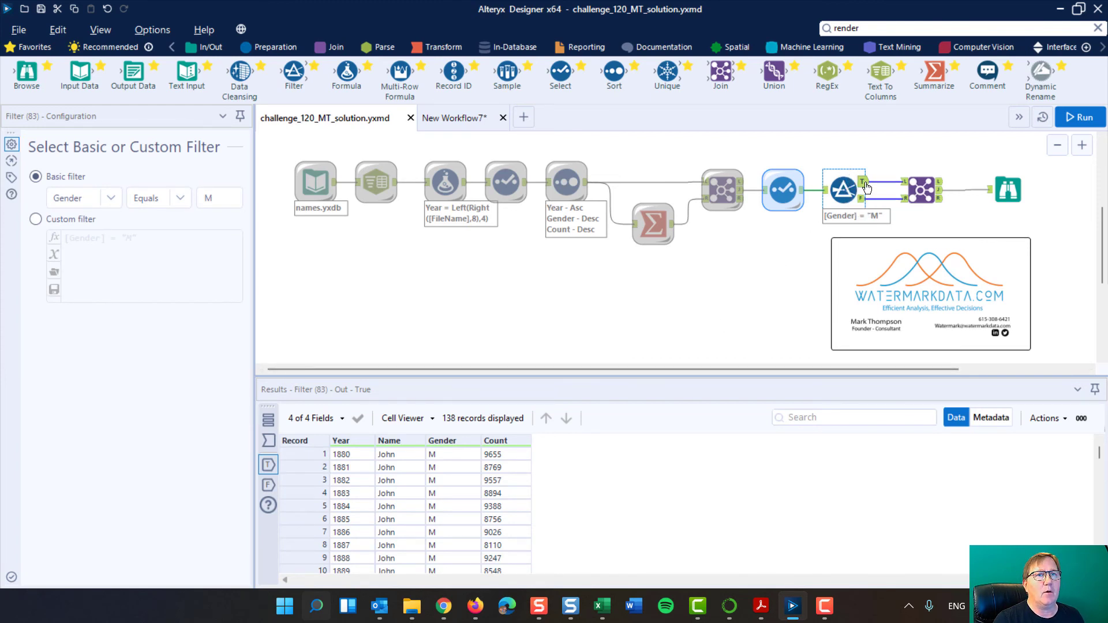
key("ctrl+r")
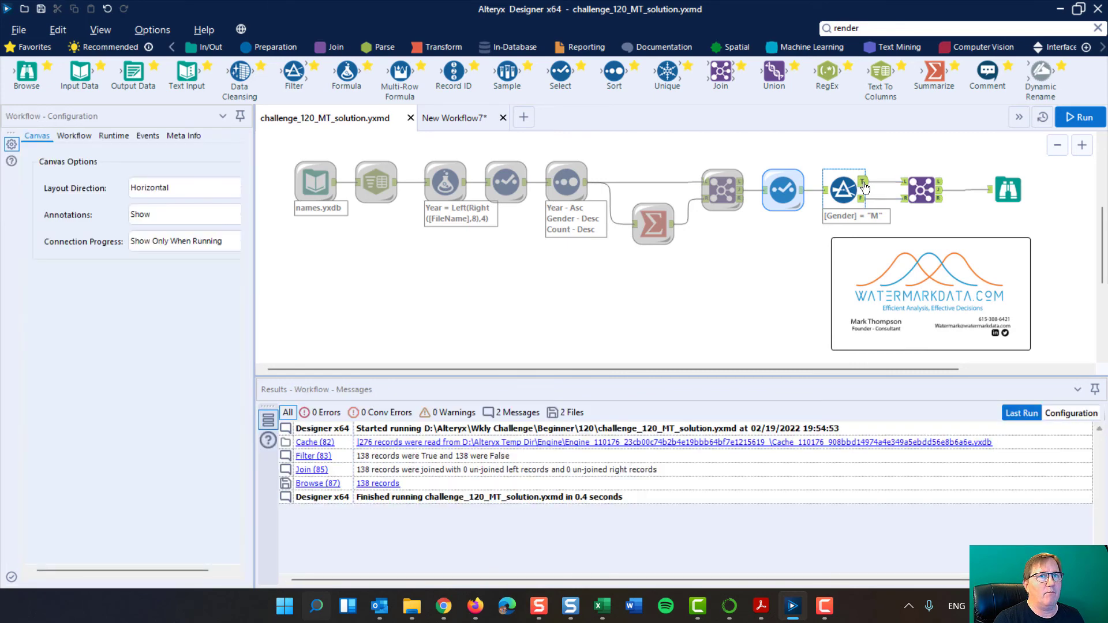
left_click(862, 185)
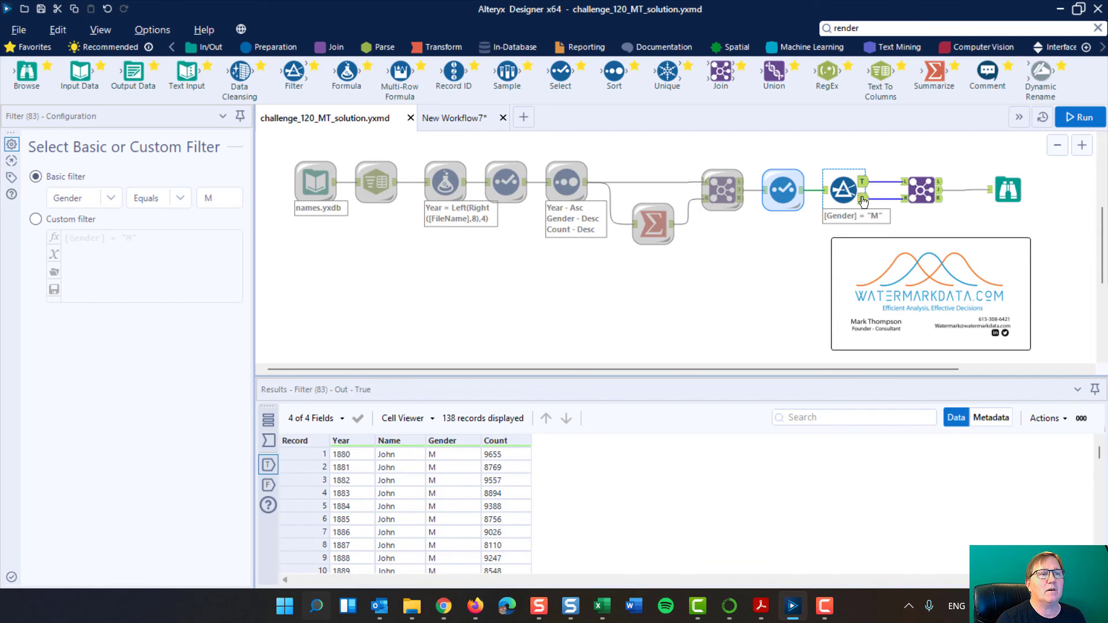
left_click(863, 201)
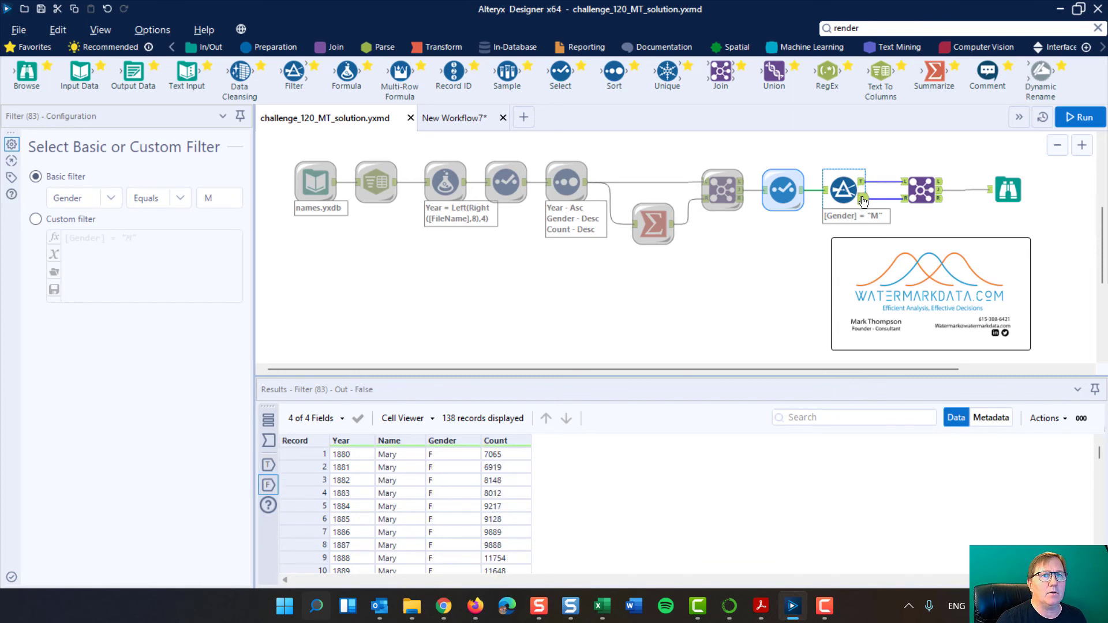
Examine the second Join tool's match on Year, widening its configuration to show the selected and renamed fields.
left_click(929, 188)
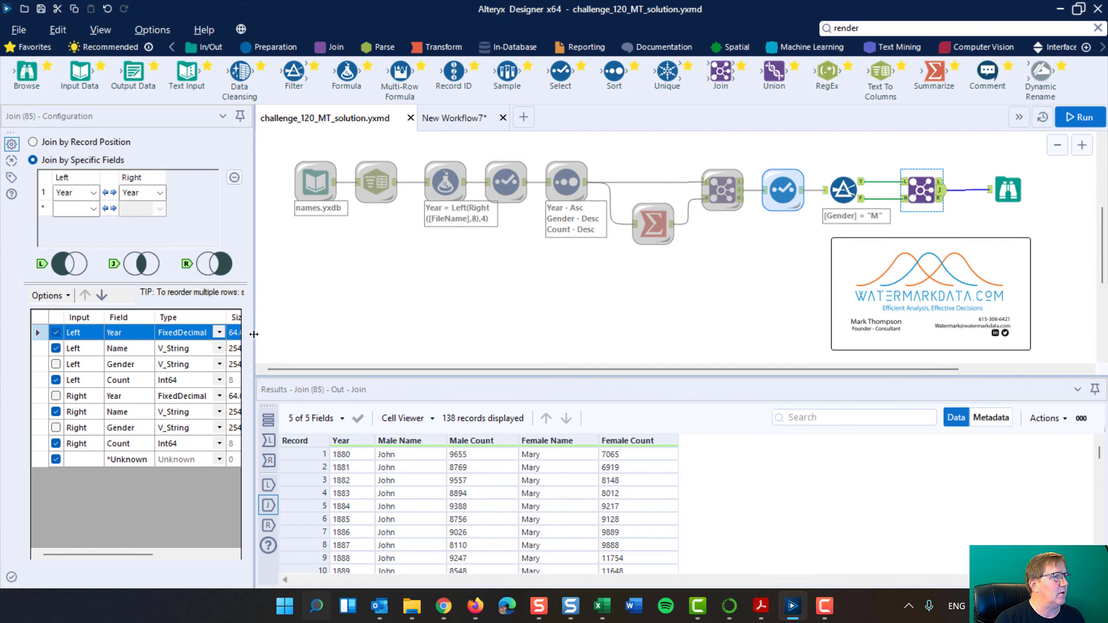
left_click_drag(302, 335, 412, 335)
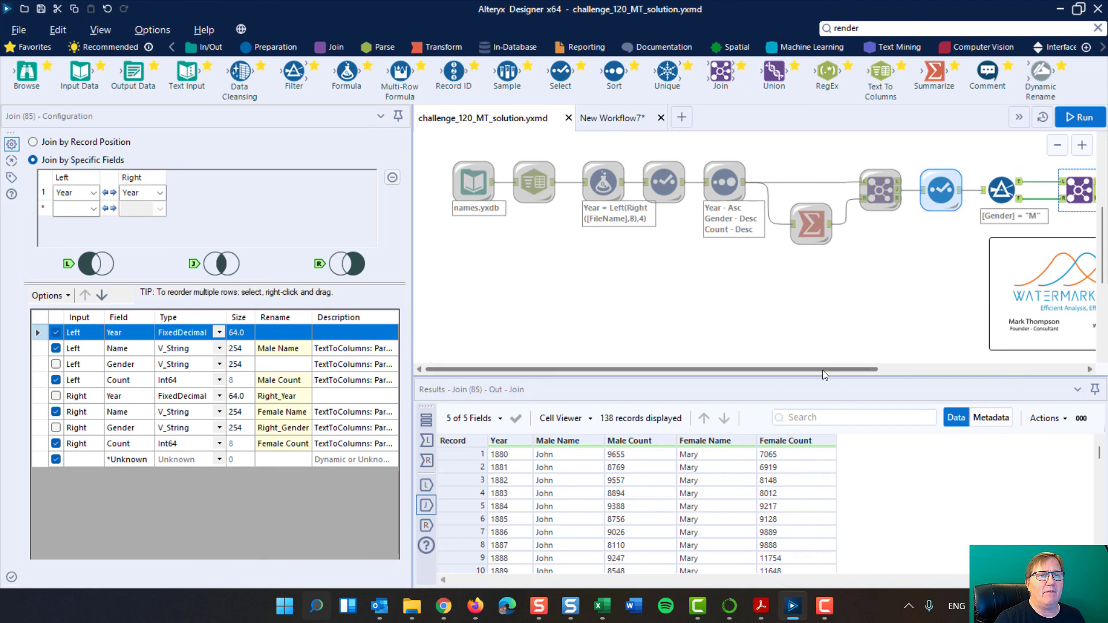
Review the final Browse tool's yearly male and female names and counts, and narrow the configuration area to show the whole workflow.
left_click_drag(822, 369, 992, 368)
left_click(915, 189)
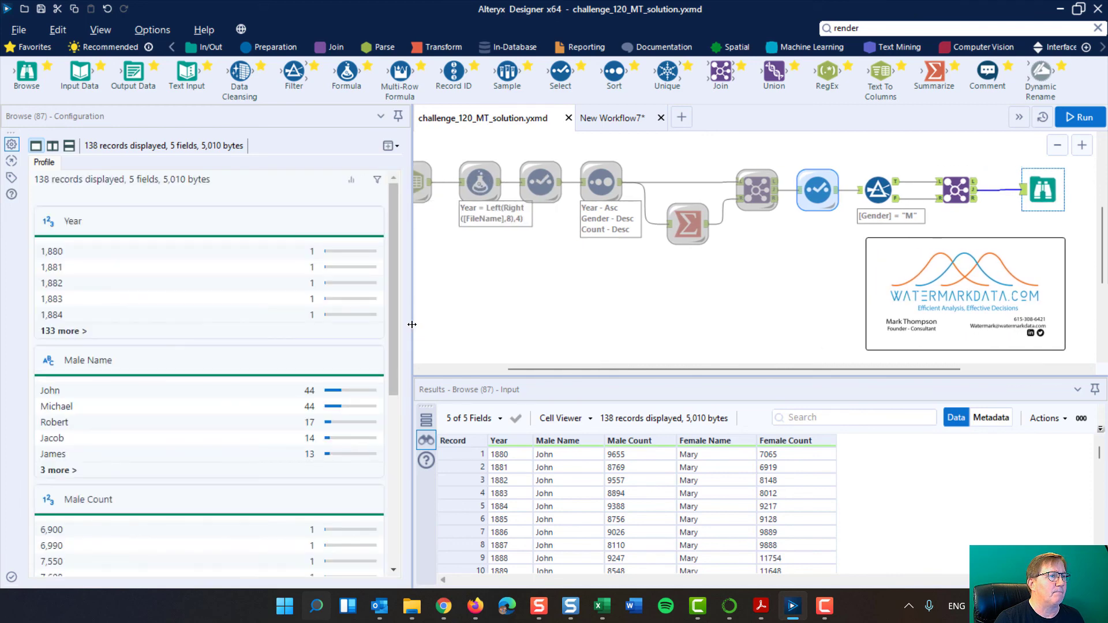
left_click_drag(411, 325, 261, 344)
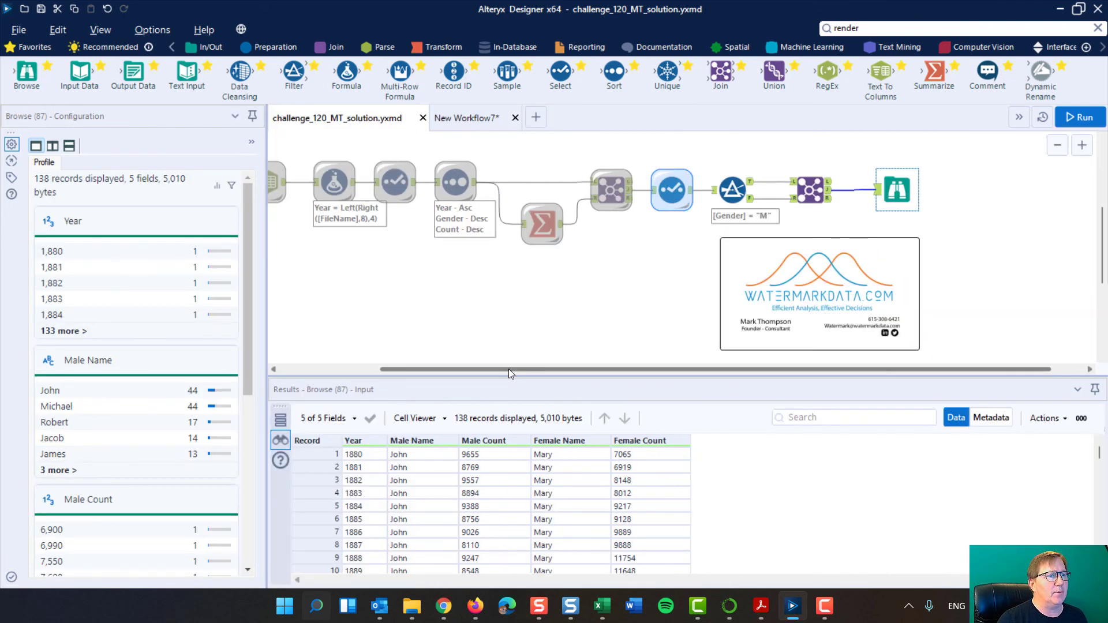
left_click_drag(508, 368, 322, 365)
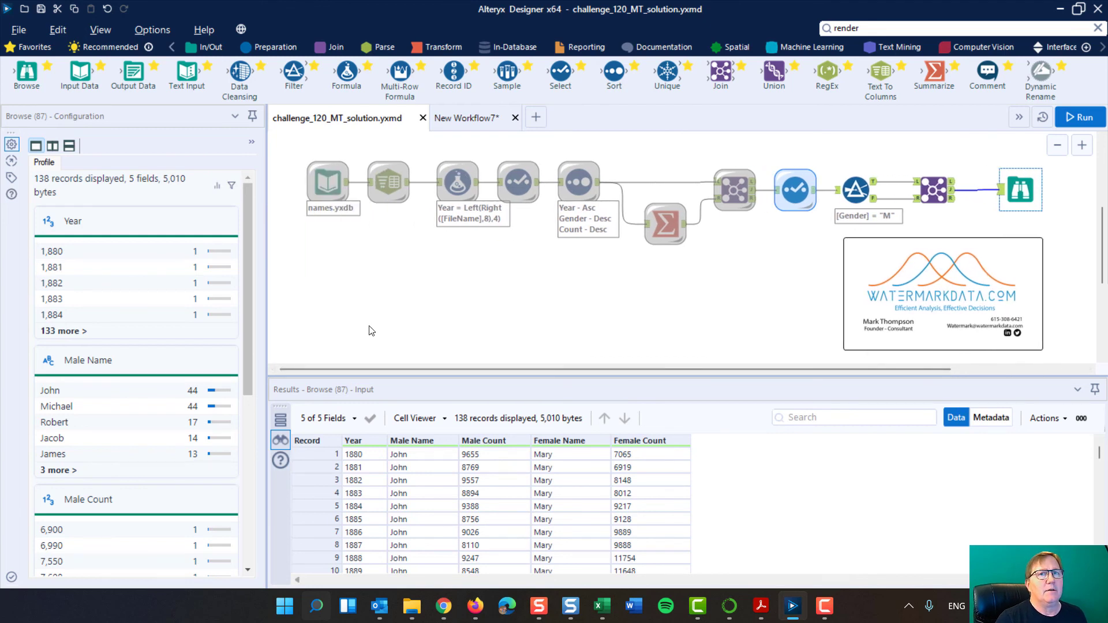